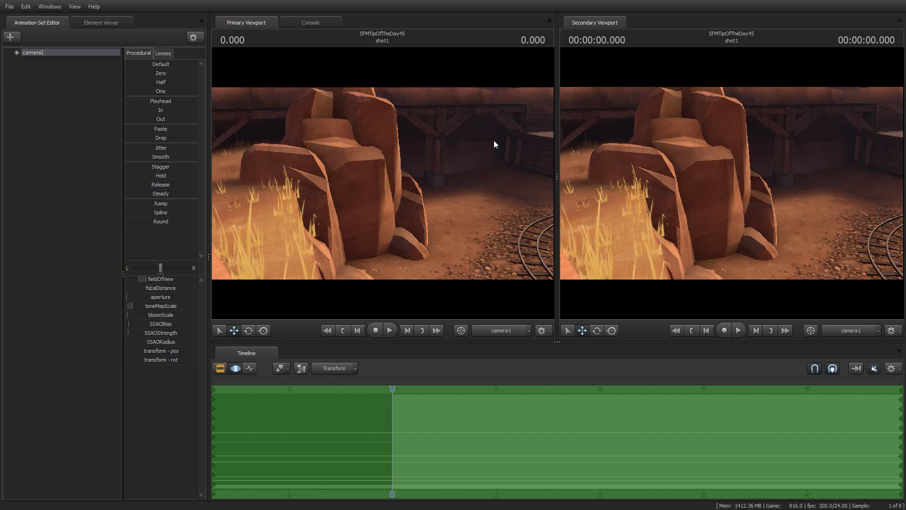
- Play the shot through camera1, then switch the primary viewport to a Work Camera view facing the rock ledge and buildings
{"action": "left_click", "coordinate": [389, 331]}
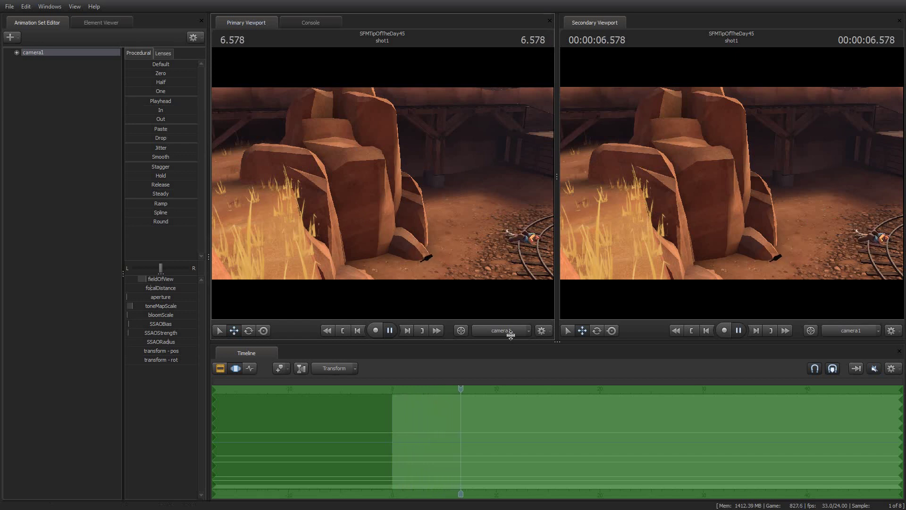
{"action": "left_click_drag", "start_coordinate": [474, 230], "coordinate": [474, 231], "text": "ctrl"}
{"action": "mouse_move", "coordinate": [395, 177]}
{"action": "left_mouse_down"}
{"action": "mouse_move", "coordinate": [414, 175]}
{"action": "mouse_move", "coordinate": [383, 184]}
{"action": "left_mouse_up"}
{"action": "key", "text": "space"}
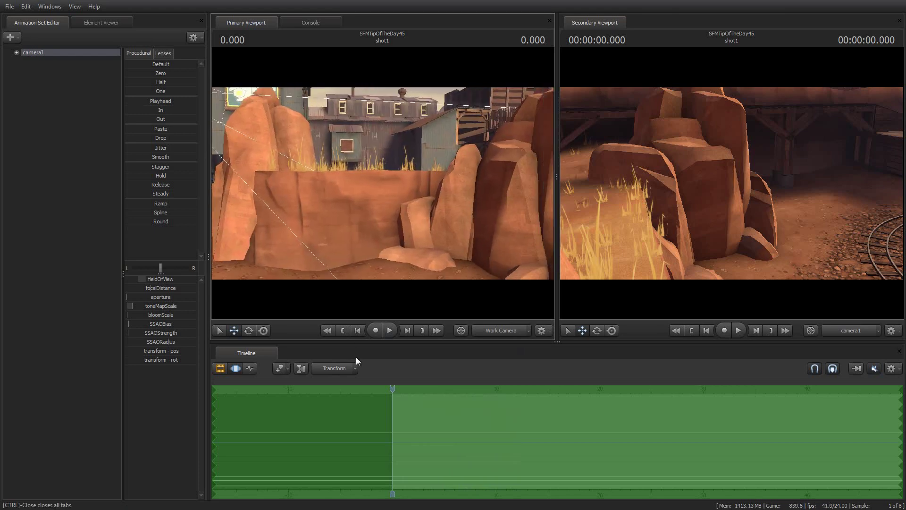
- Play the shot from the Work Camera view, stop it and return the playhead to the start
{"action": "left_click", "coordinate": [390, 330]}
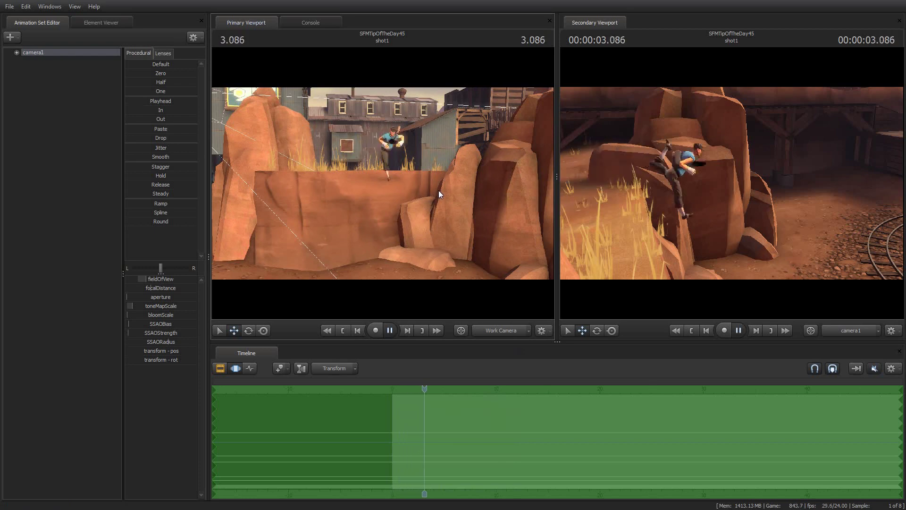
{"action": "key", "text": "space"}
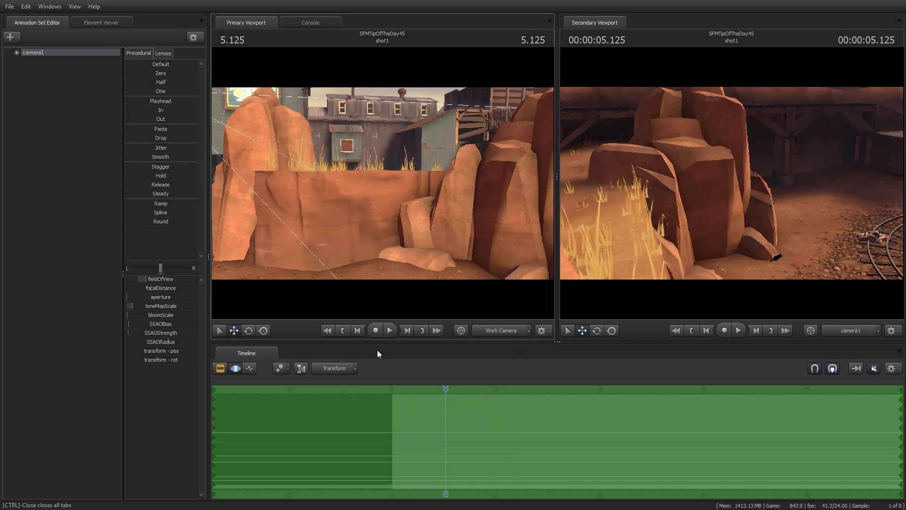
{"action": "key", "text": "Home"}
- Switch to game mode and run the console command "bind t kill", then resume the game
{"action": "key", "text": "F11"}
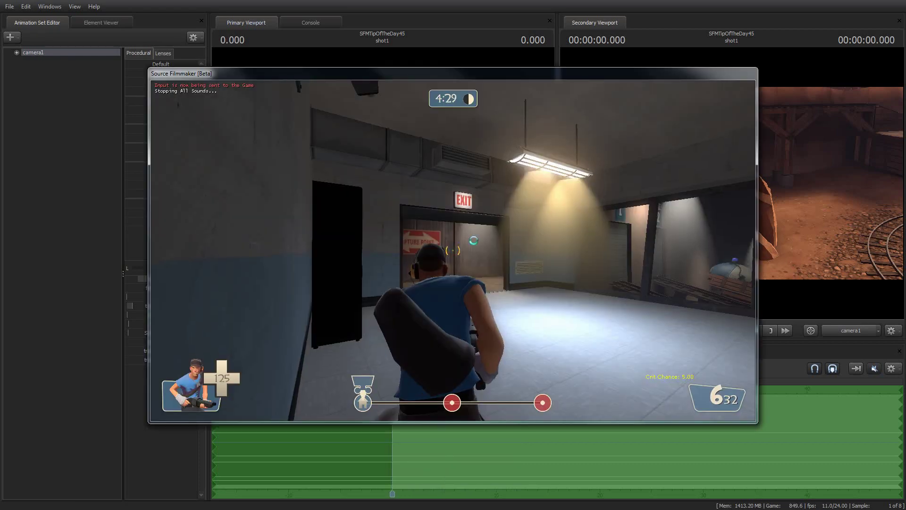
{"action": "key", "text": "w"}
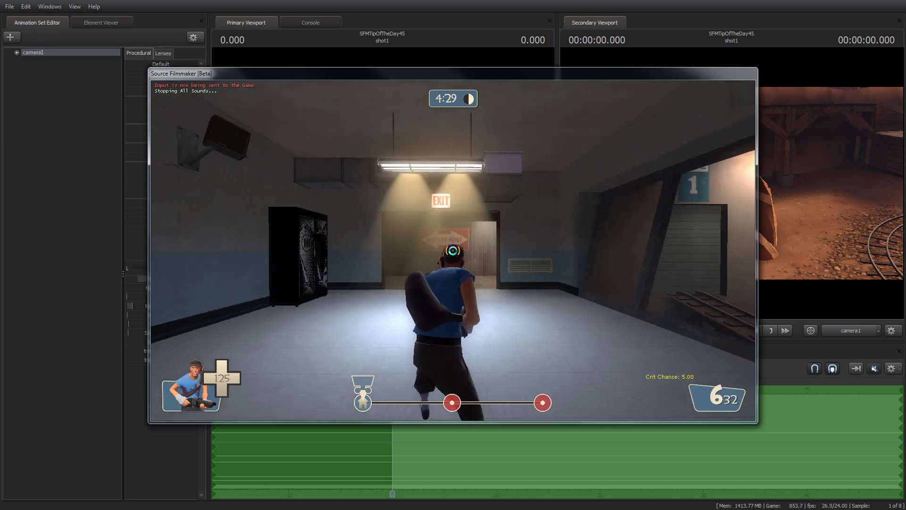
{"action": "key", "text": "grave"}
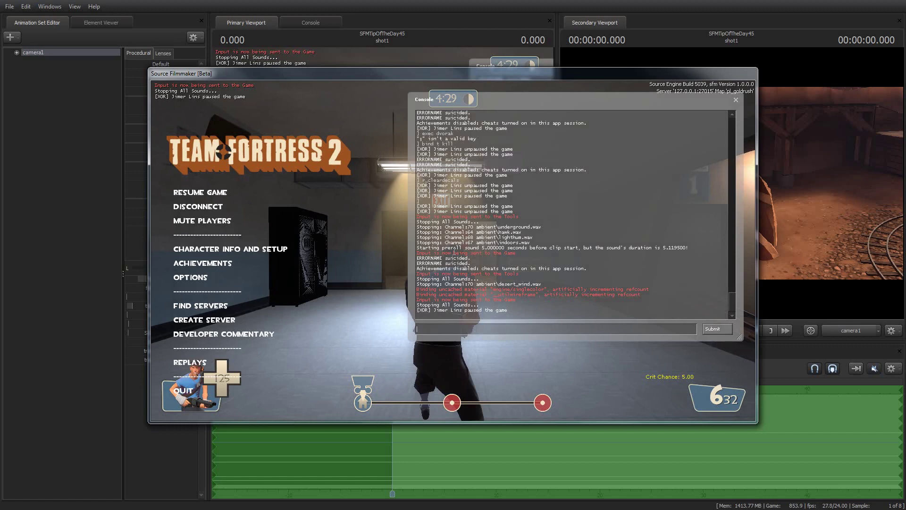
{"action": "type", "text": "bind t kill"}
{"action": "key", "text": "Return"}
{"action": "key", "text": "Escape"}
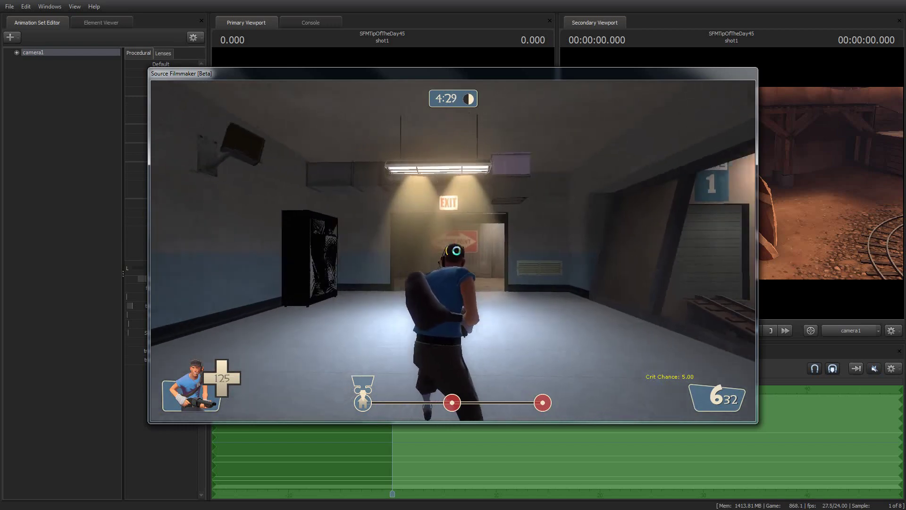
- Test the kill bind on the scout in the spawn room, run forward after respawning, and return to the editor
{"action": "key", "text": "k"}
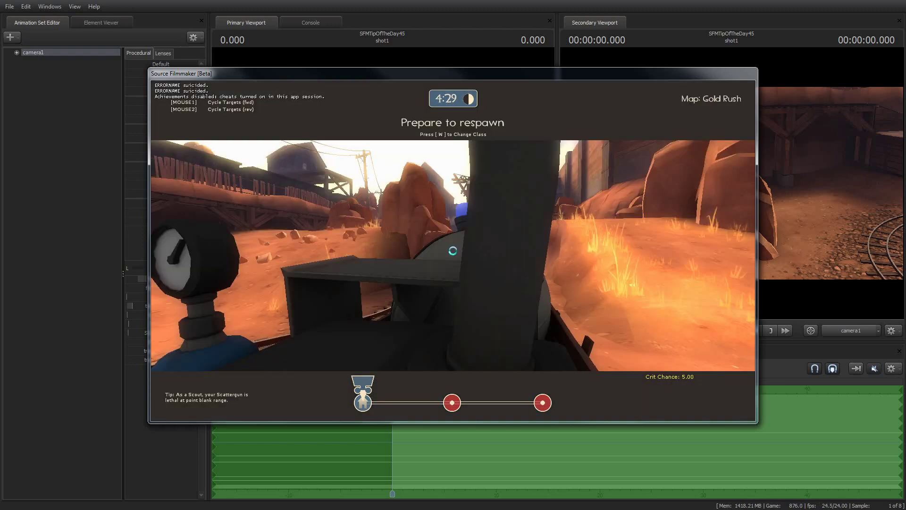
{"action": "key", "text": "w"}
{"action": "key", "text": "w"}
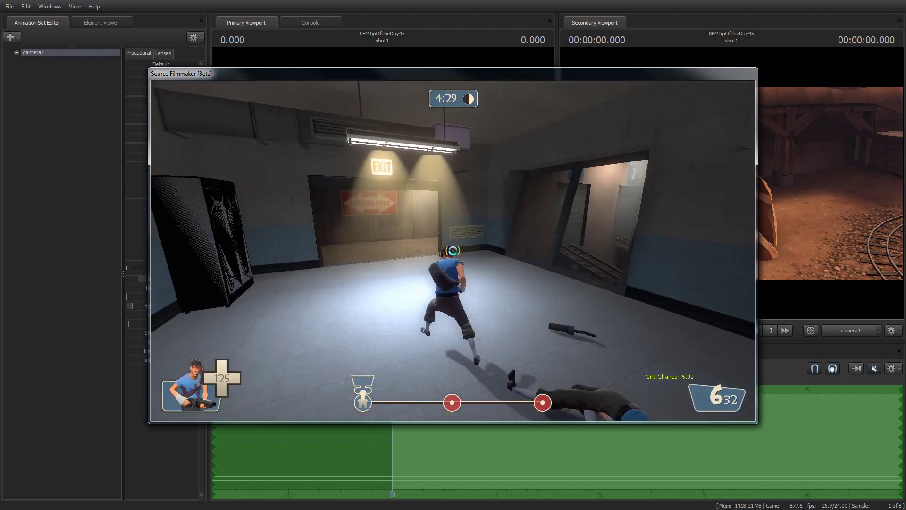
{"action": "key", "text": "Escape"}
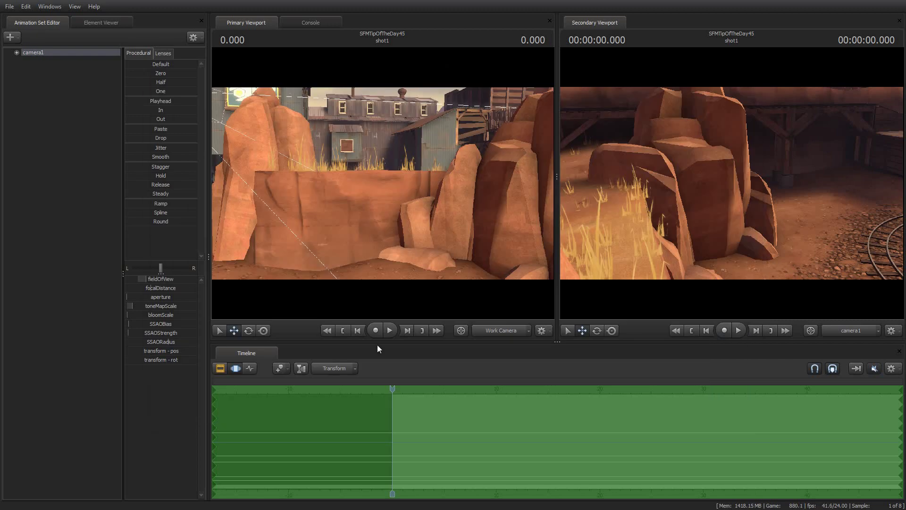
- Record a new gameplay take with the Third Person Camera, running the scout out along the rails and killing him
{"action": "left_click", "coordinate": [376, 330]}
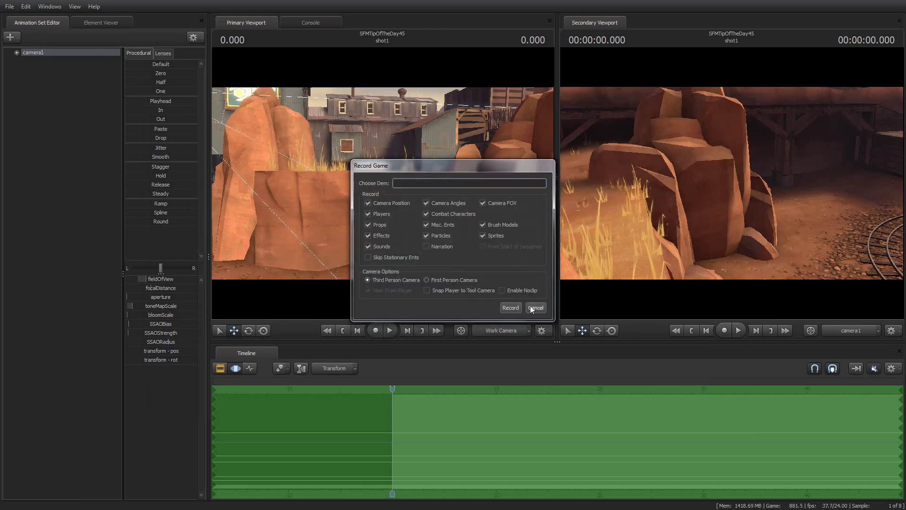
{"action": "left_click", "coordinate": [510, 307]}
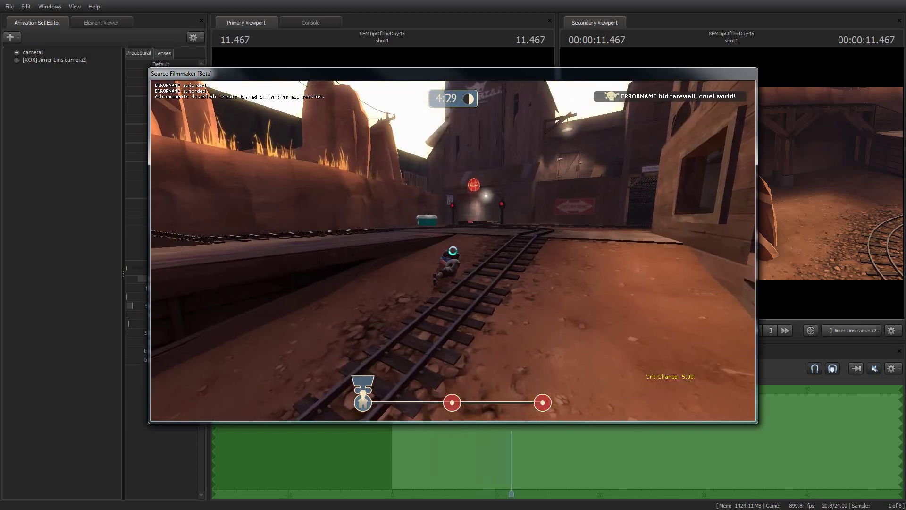
{"action": "left_click", "coordinate": [479, 261]}
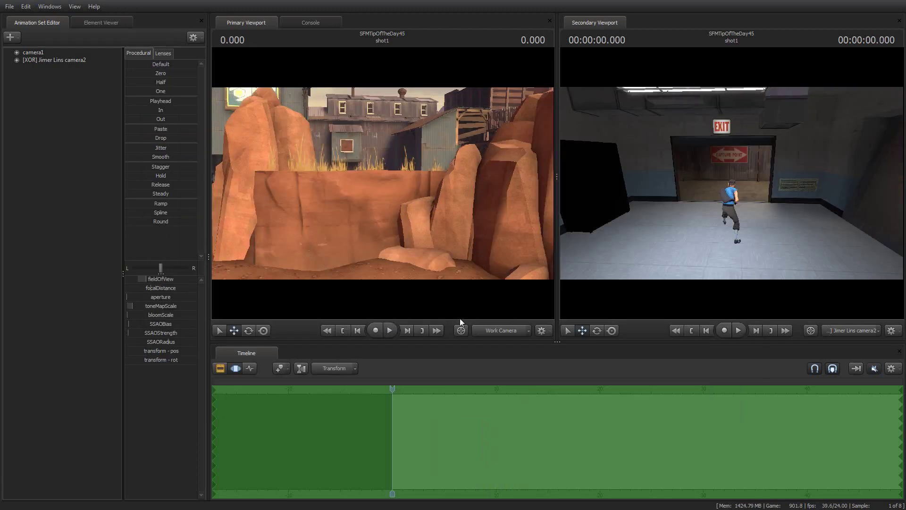
- Switch the secondary viewport to the Work Camera, frame the scout's body beside the tracks and play the take to 12.250
{"action": "left_click", "coordinate": [876, 327]}
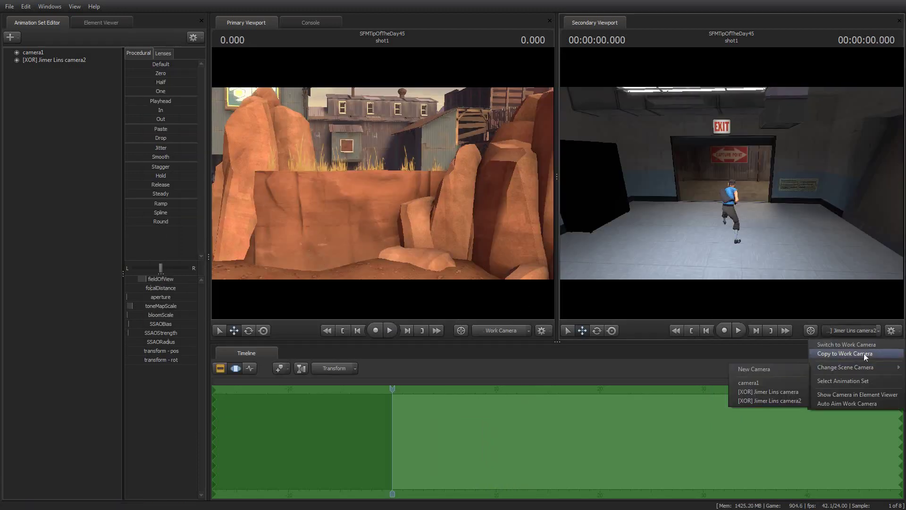
{"action": "left_click", "coordinate": [862, 347]}
{"action": "left_click_drag", "start_coordinate": [780, 266], "coordinate": [711, 246]}
{"action": "left_click", "coordinate": [389, 330]}
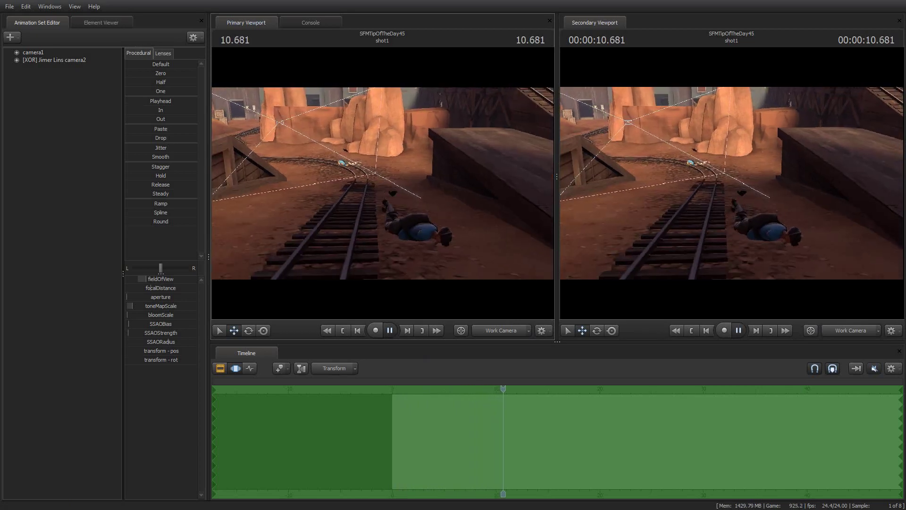
{"action": "key", "text": "space"}
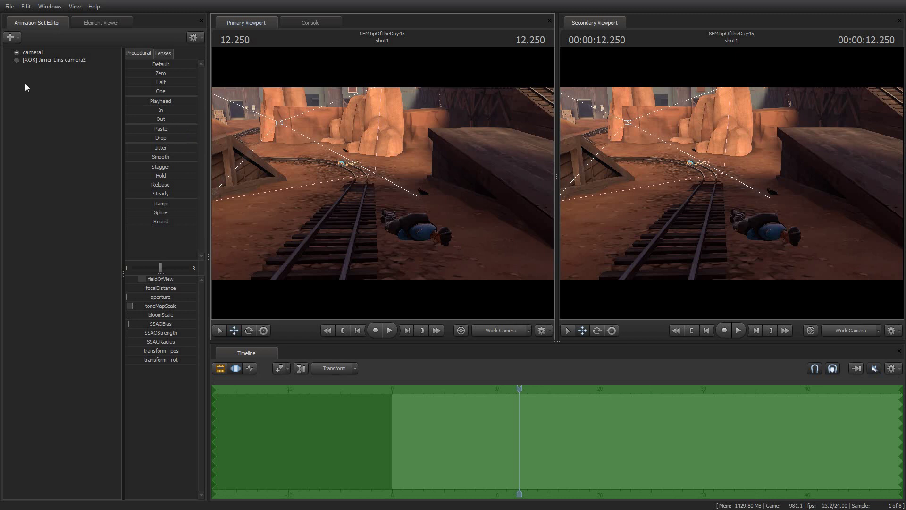
- In the Clip Editor, create an animation set for the existing scout.mdl lying beside the tracks, filtering the elements by "scout"
{"action": "left_click", "coordinate": [17, 38]}
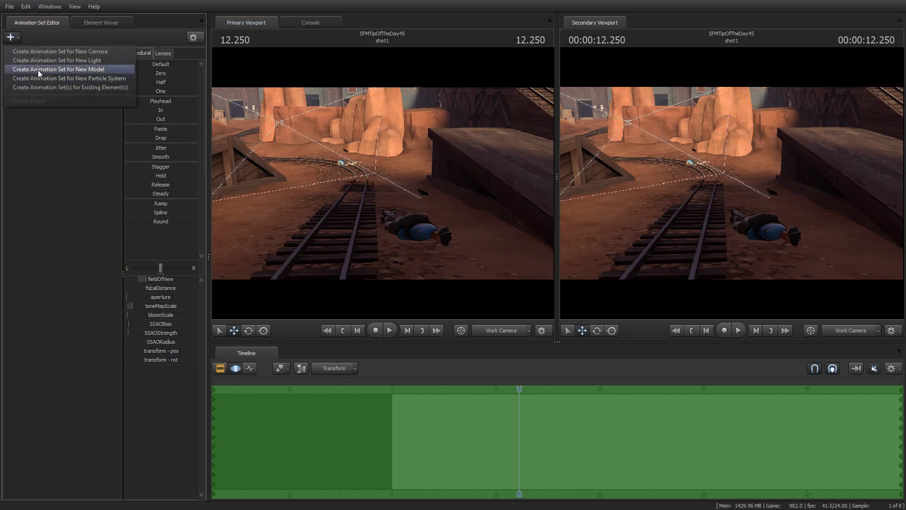
{"action": "left_click", "coordinate": [220, 368]}
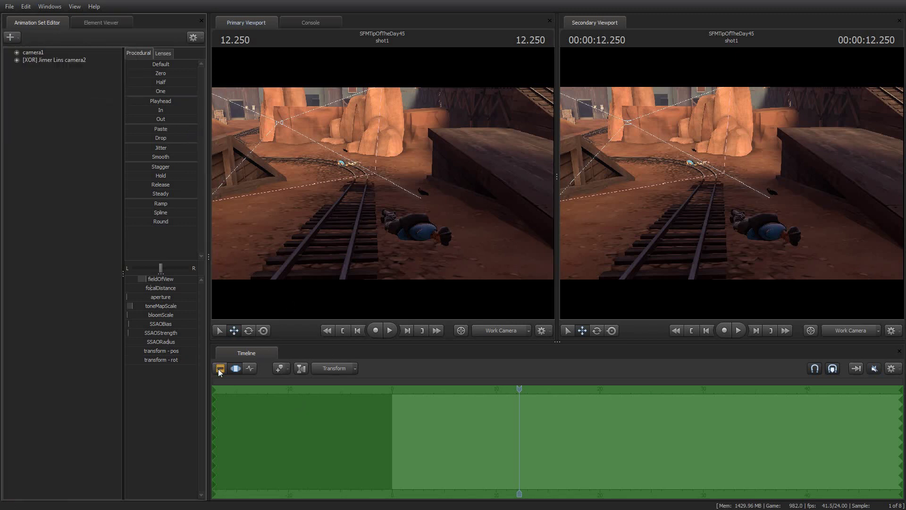
{"action": "left_click", "coordinate": [219, 368]}
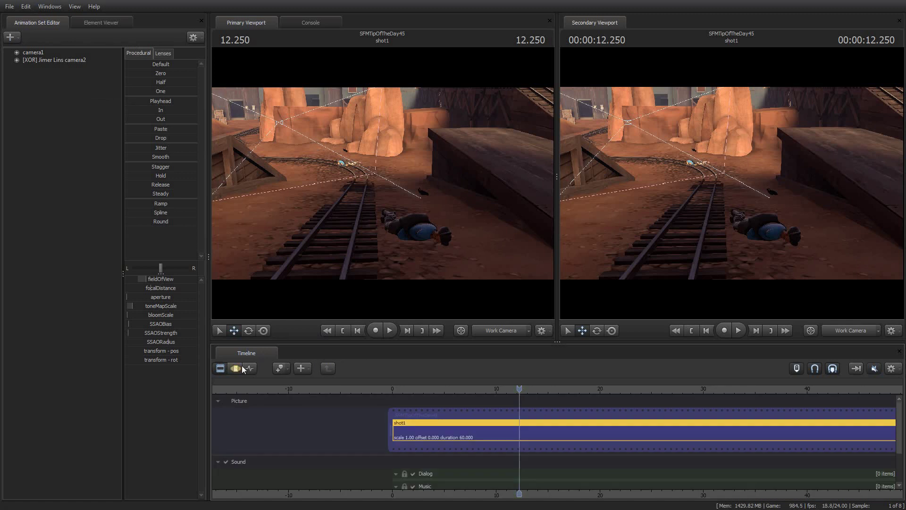
{"action": "left_click", "coordinate": [21, 37]}
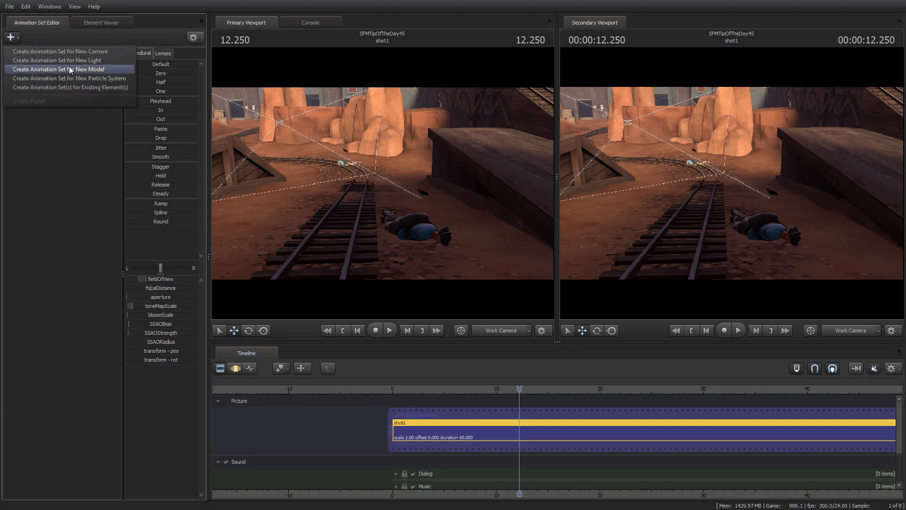
{"action": "left_click", "coordinate": [72, 87]}
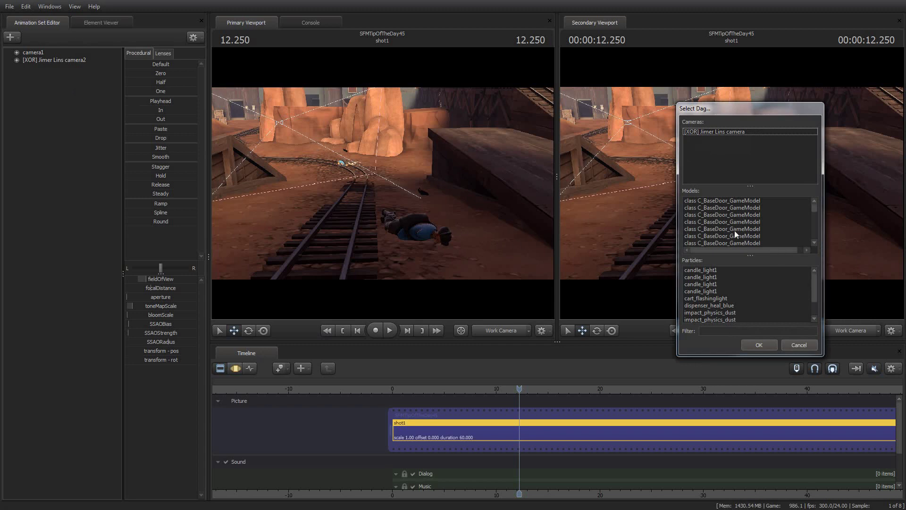
{"action": "mouse_move", "coordinate": [415, 233]}
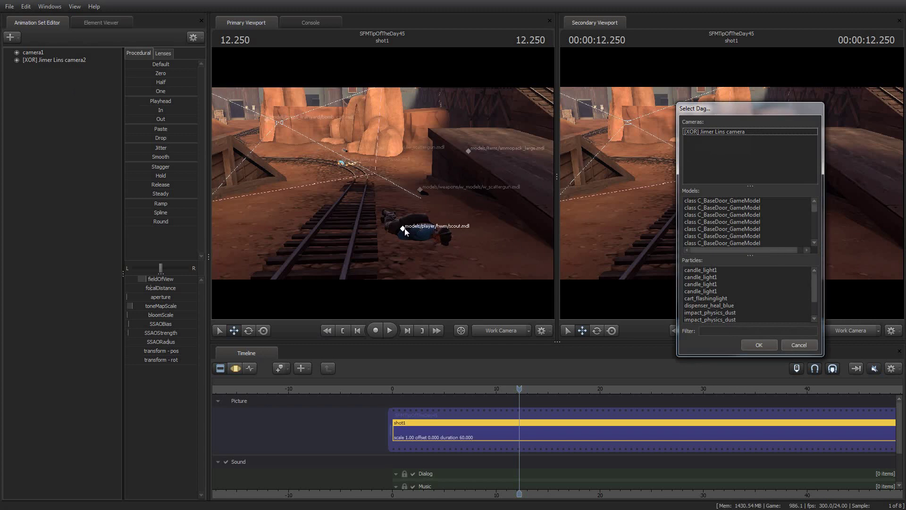
{"action": "left_click", "coordinate": [730, 329]}
{"action": "type", "text": "scout"}
{"action": "left_click", "coordinate": [755, 207]}
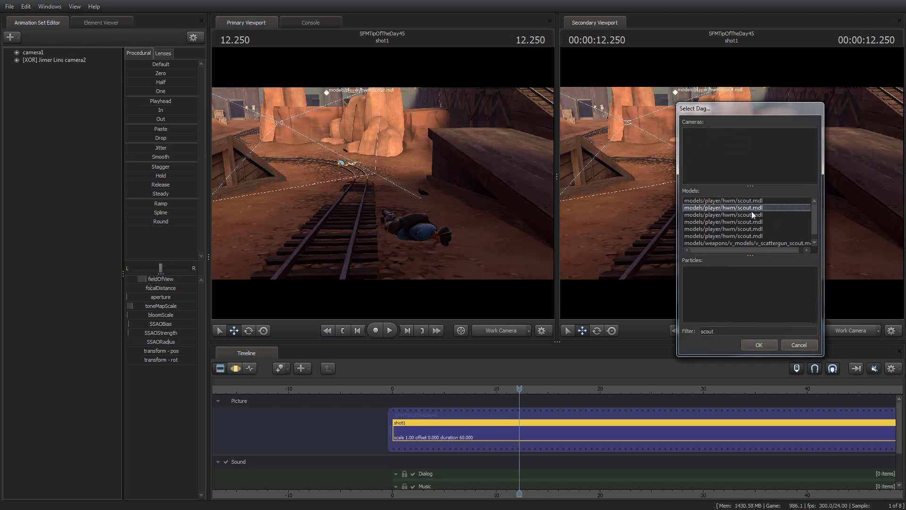
{"action": "left_click_drag", "start_coordinate": [751, 211], "coordinate": [749, 234]}
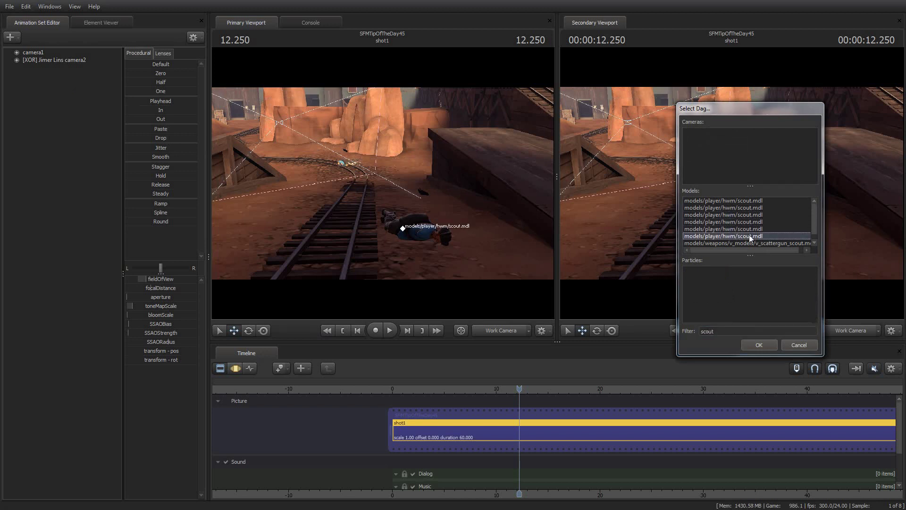
{"action": "left_click", "coordinate": [758, 344]}
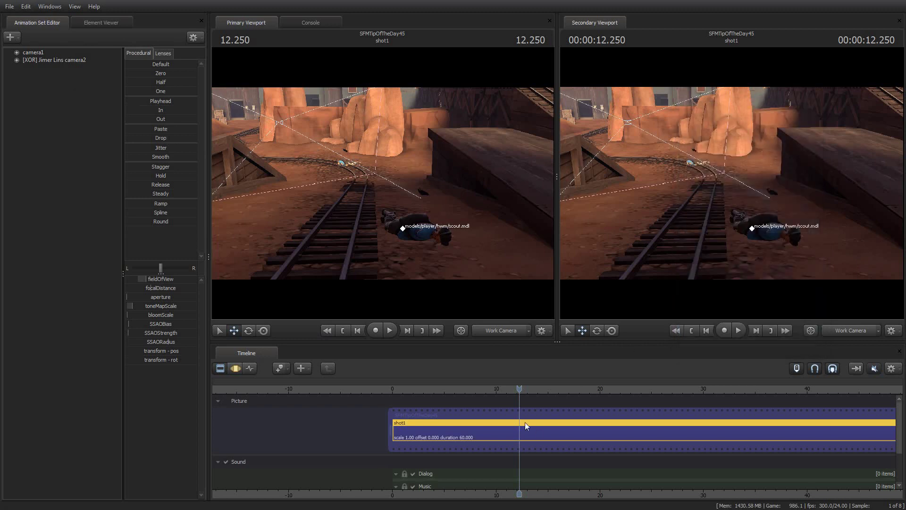
- Split shot1 at 13.542, after the scout has fallen, and select the second part
{"action": "left_click_drag", "start_coordinate": [520, 387], "coordinate": [541, 389]}
{"action": "key", "text": "ctrl+x"}
{"action": "left_click", "coordinate": [537, 430]}
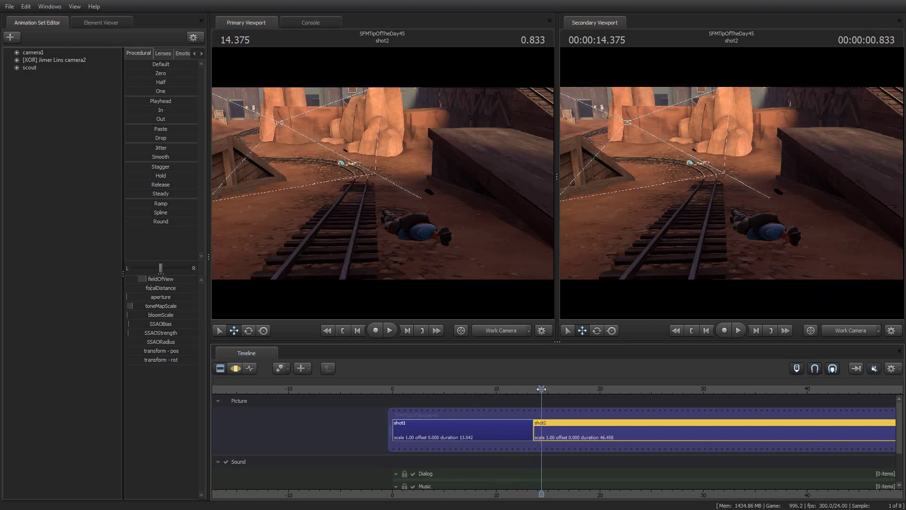
- Try to lift and rotate the dead scout into an upright position in shot2 using the Motion Editor
{"action": "left_click", "coordinate": [32, 68]}
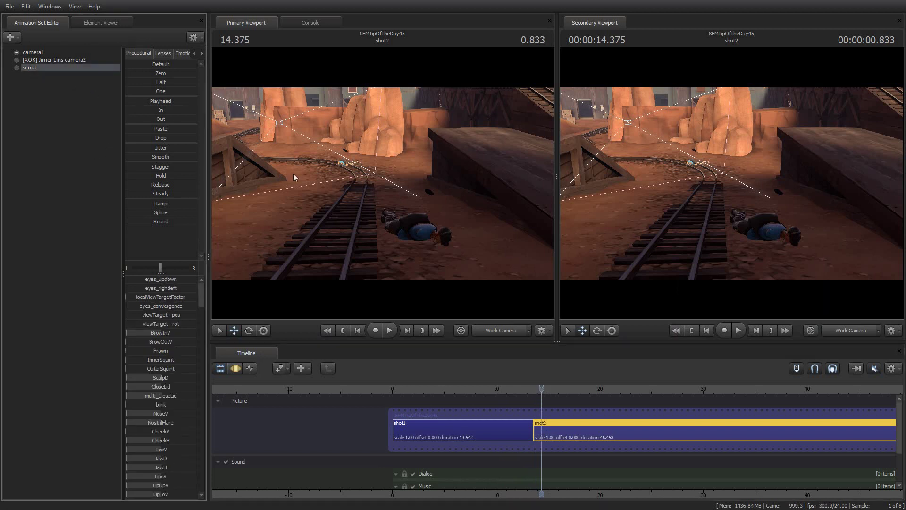
{"action": "left_click", "coordinate": [235, 368]}
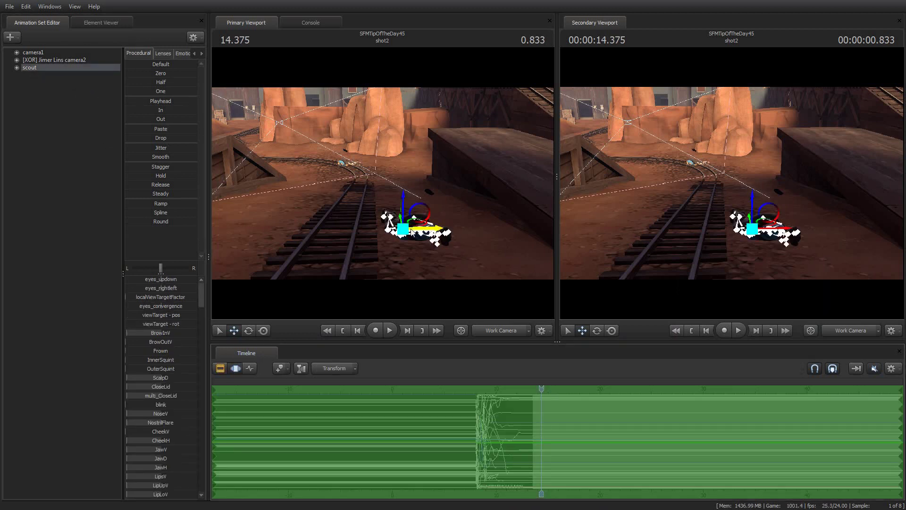
{"action": "left_click", "coordinate": [263, 331]}
{"action": "left_click_drag", "start_coordinate": [409, 245], "coordinate": [451, 202]}
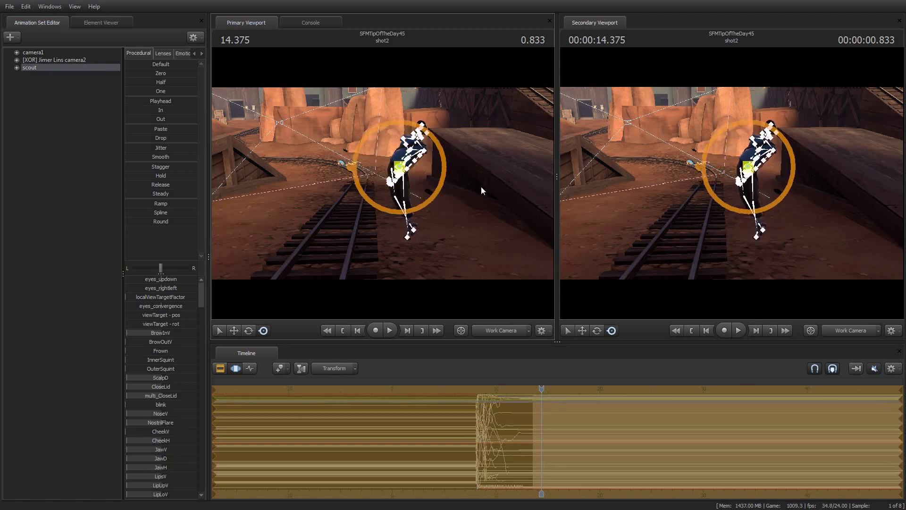
- Play shot2 and then the cut from shot1 into shot2 to compare the scout's pose, and return to the Motion Editor
{"action": "key", "text": "space"}
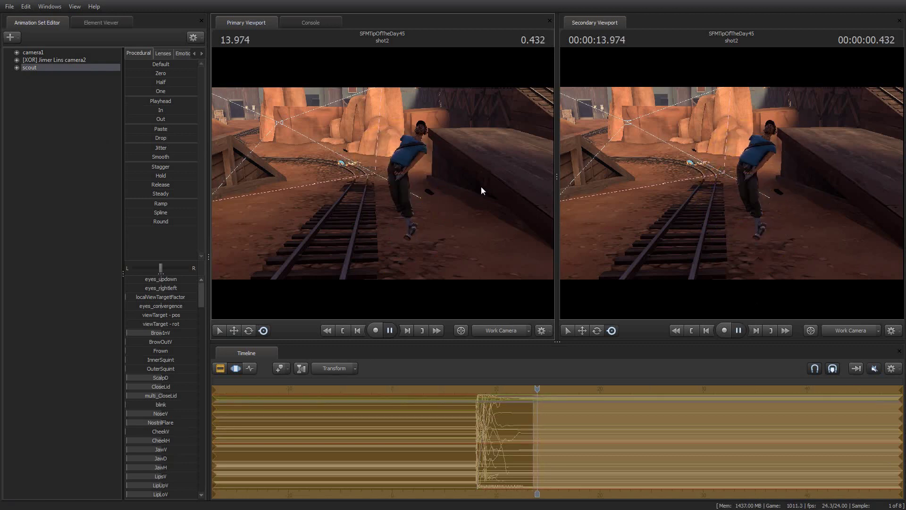
{"action": "key", "text": "space"}
{"action": "key", "text": "F3"}
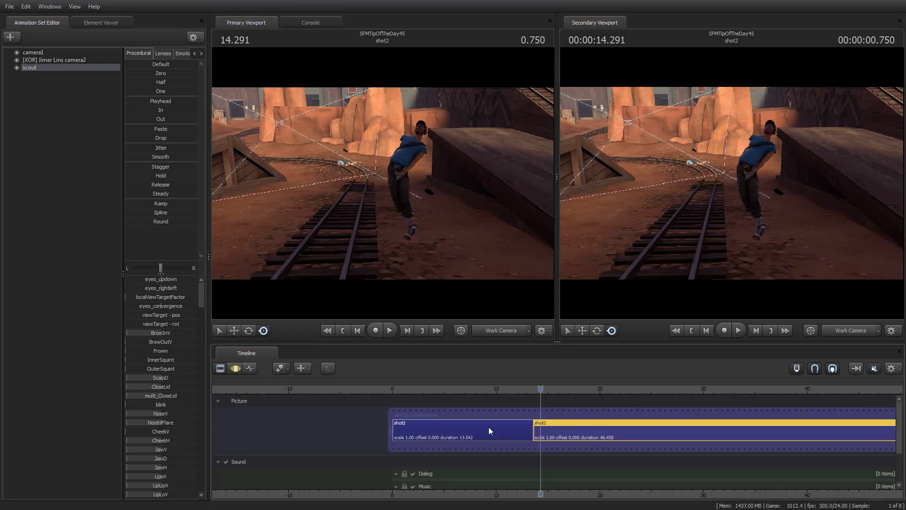
{"action": "left_click", "coordinate": [500, 391]}
{"action": "key", "text": "space"}
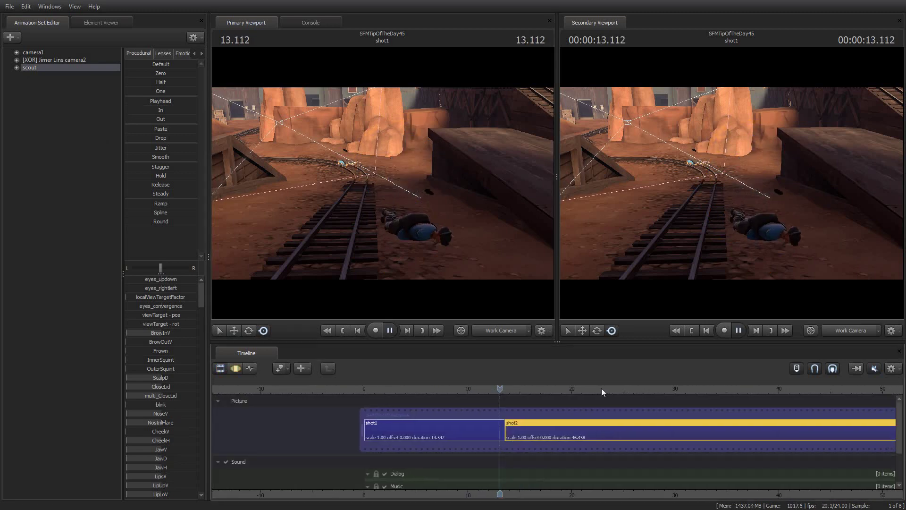
{"action": "key", "text": "space"}
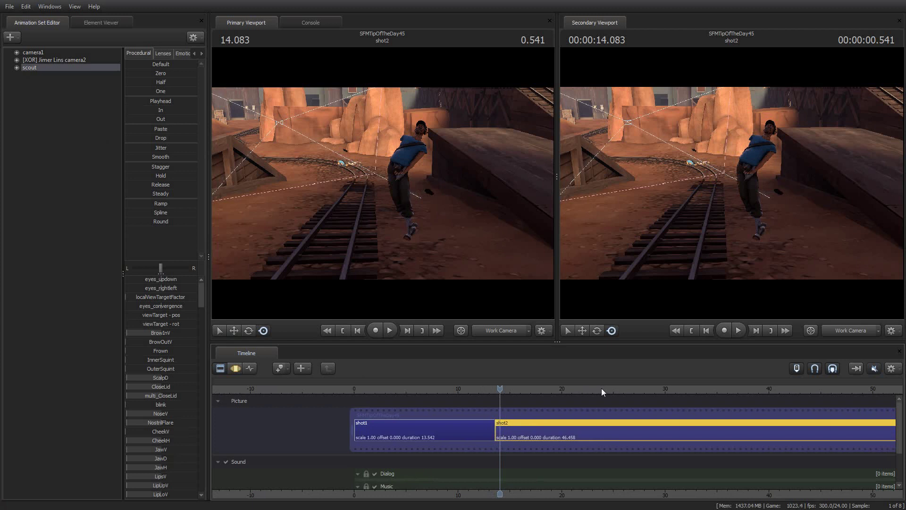
{"action": "key", "text": "F3"}
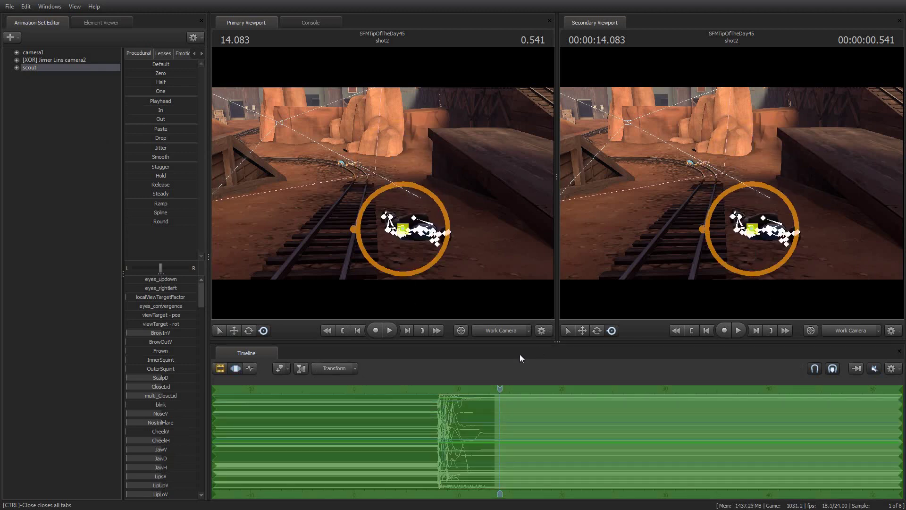
- Show the scout's animation curves in the Graph Editor, expand its control groups and select the right hand bone bip_hand_R
{"action": "right_click_drag", "start_coordinate": [485, 261], "coordinate": [276, 255]}
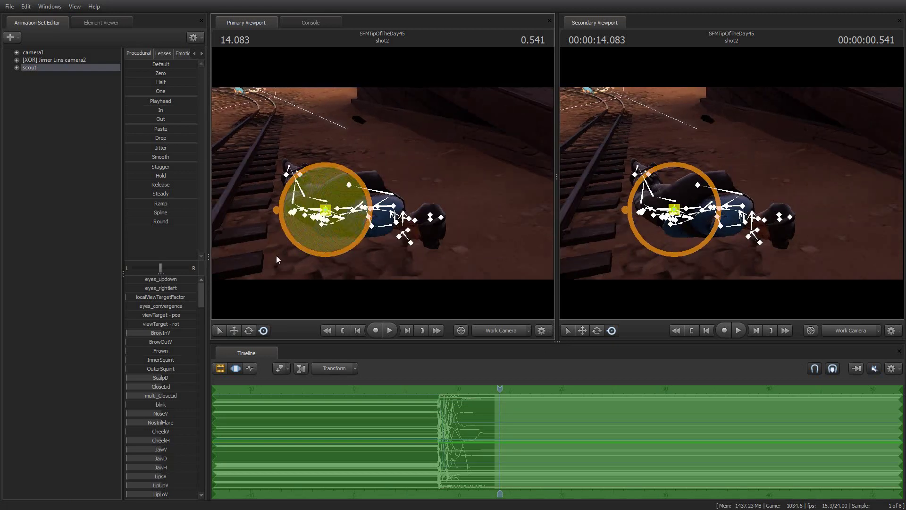
{"action": "left_click", "coordinate": [246, 368]}
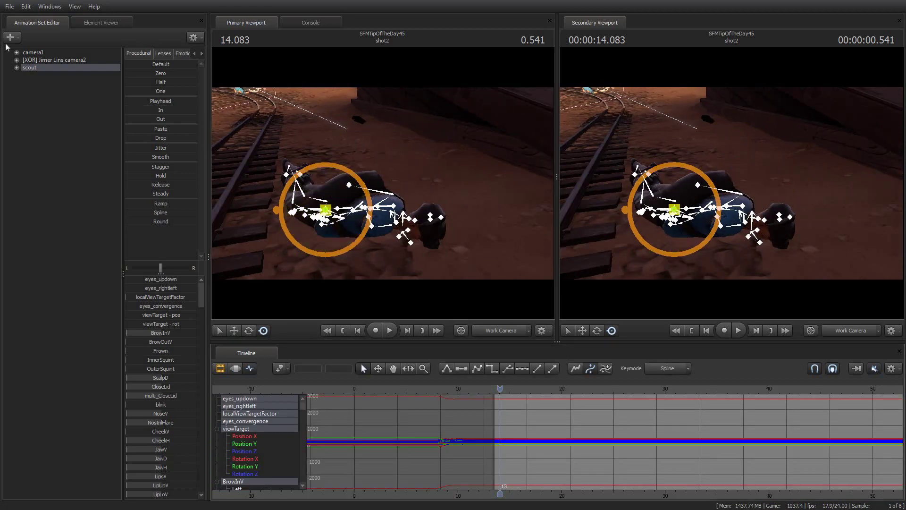
{"action": "left_click", "coordinate": [17, 67]}
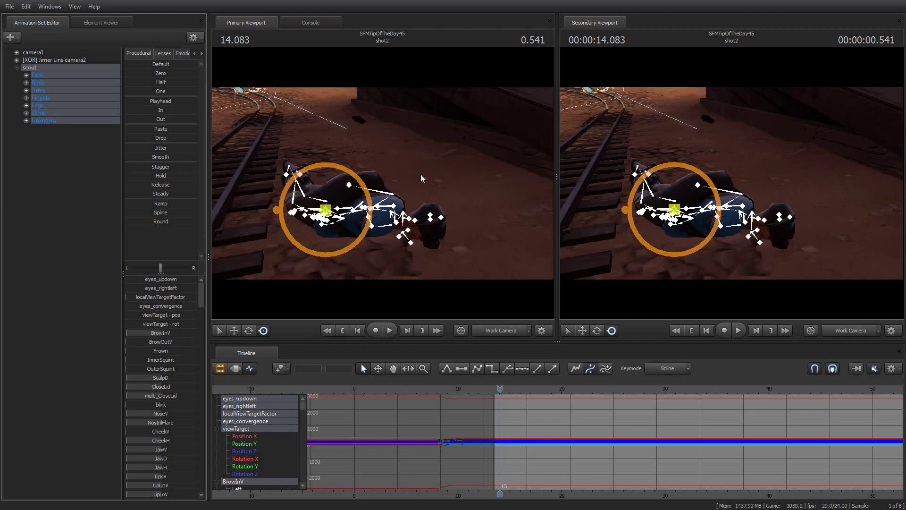
{"action": "right_click_drag", "start_coordinate": [422, 177], "coordinate": [454, 221]}
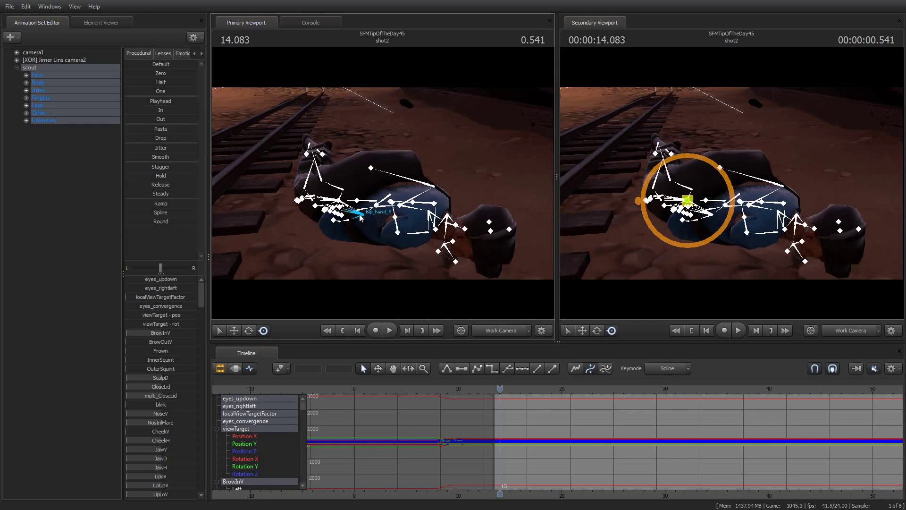
{"action": "left_click", "coordinate": [362, 217]}
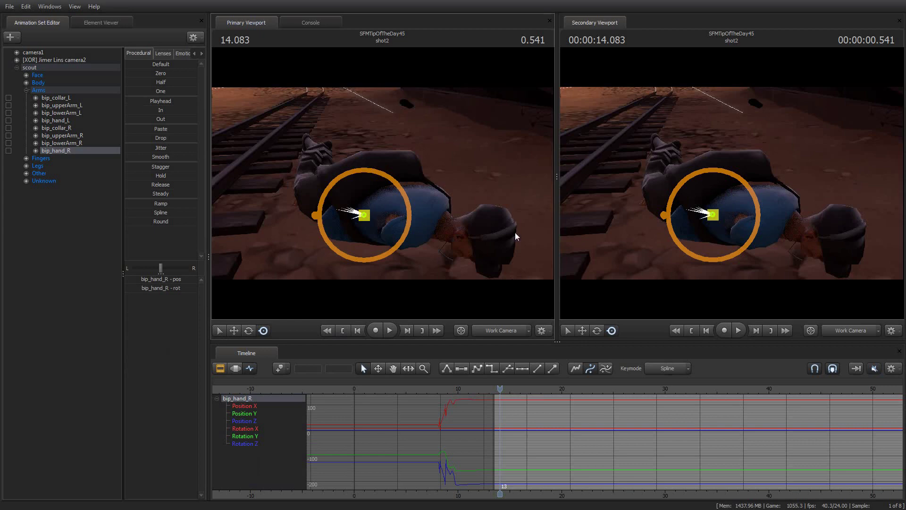
- Play the sequence from its start in the Clip Editor, pause during the scout's fall at 10.916 and select shot1
{"action": "left_click_drag", "start_coordinate": [471, 145], "coordinate": [382, 187]}
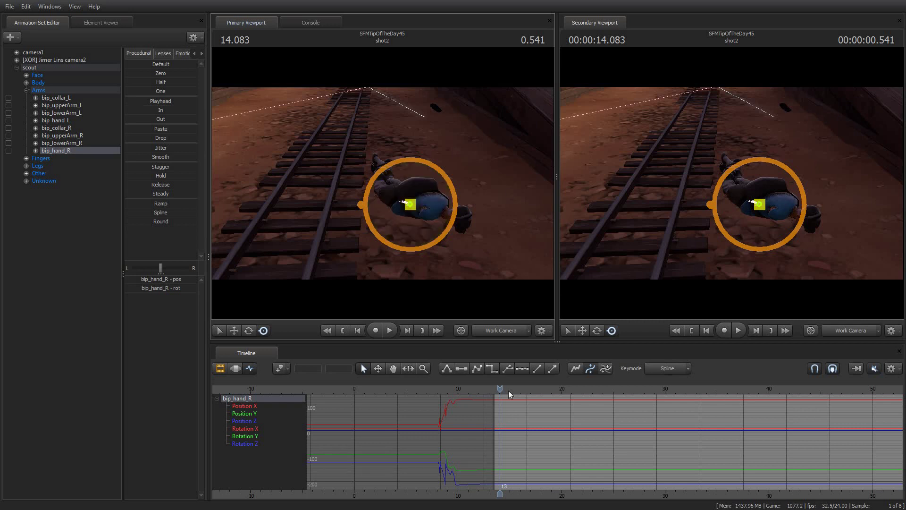
{"action": "left_click", "coordinate": [223, 368]}
{"action": "key", "text": "Home"}
{"action": "key", "text": "space"}
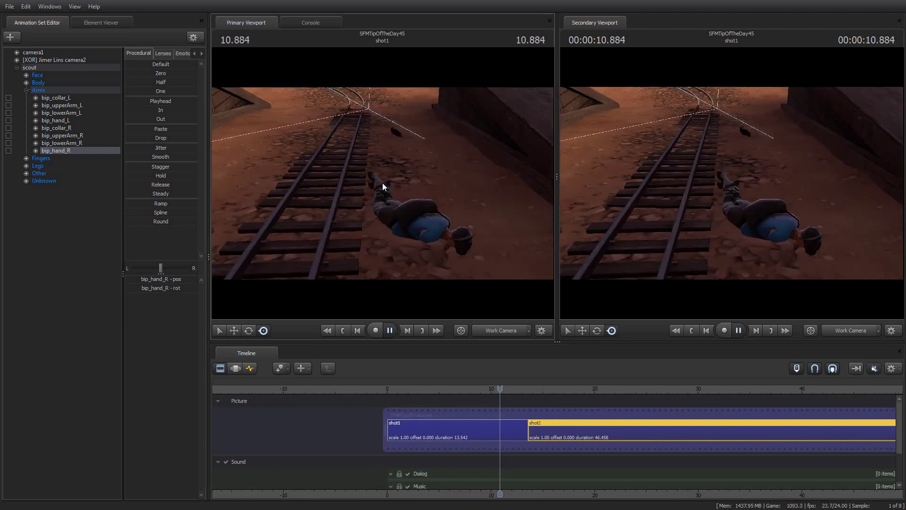
{"action": "key", "text": "space"}
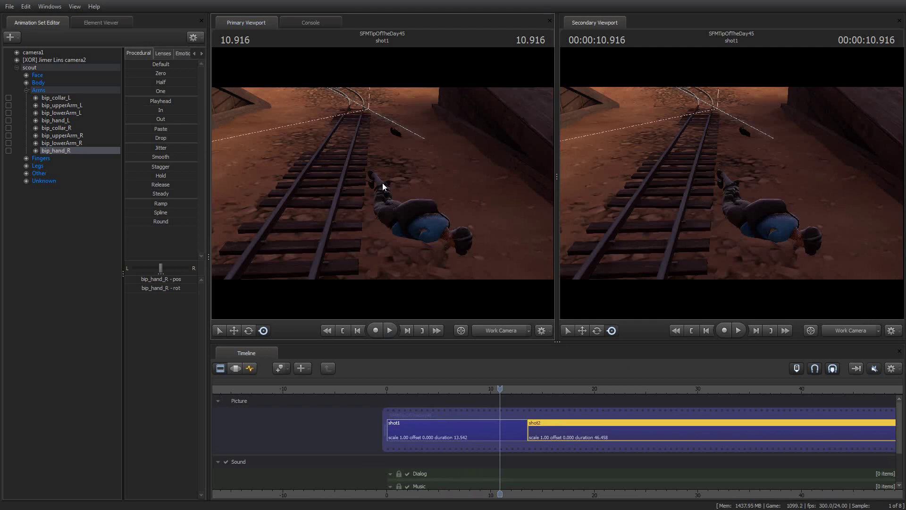
{"action": "left_click", "coordinate": [454, 434]}
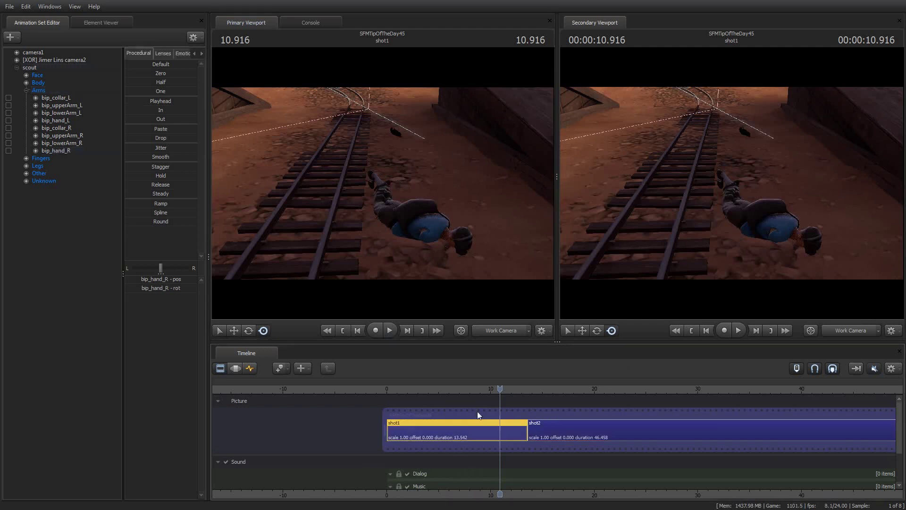